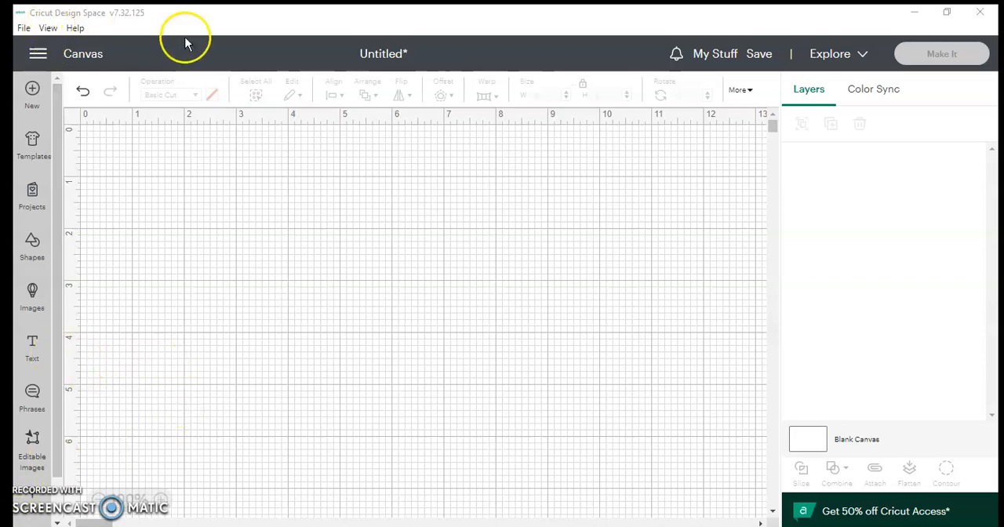
# Add a new text object and browse the System and Bookmarked fonts, keeping Honey Crafter
pyautogui.click(33, 353)
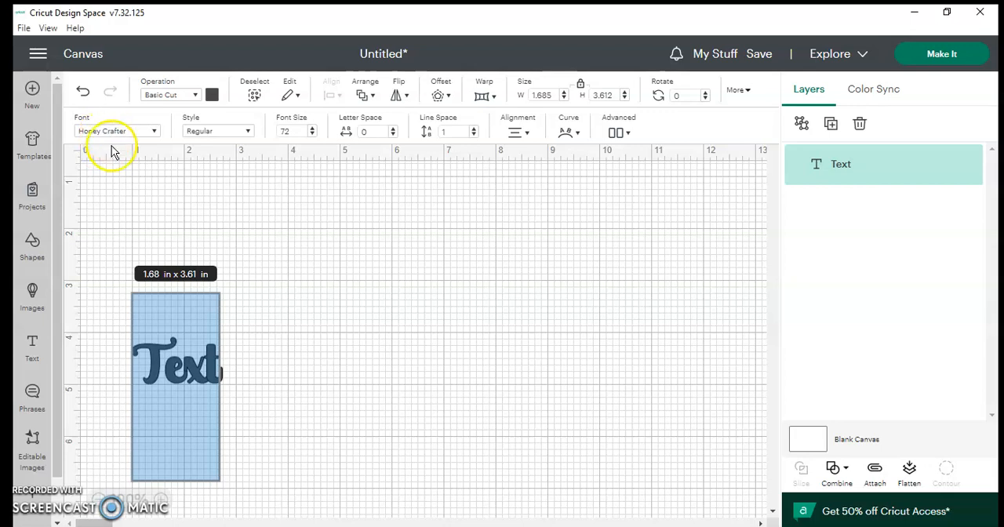
pyautogui.click(157, 133)
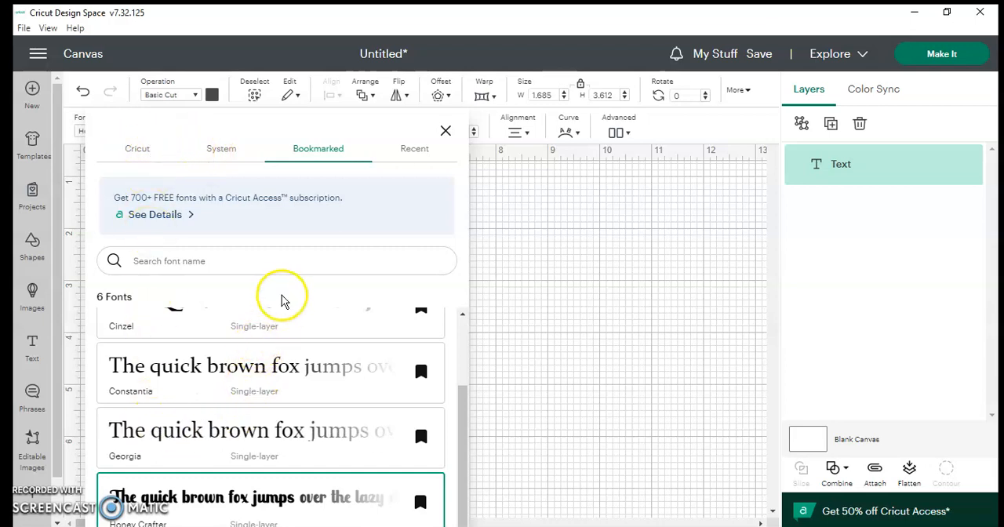
pyautogui.click(221, 153)
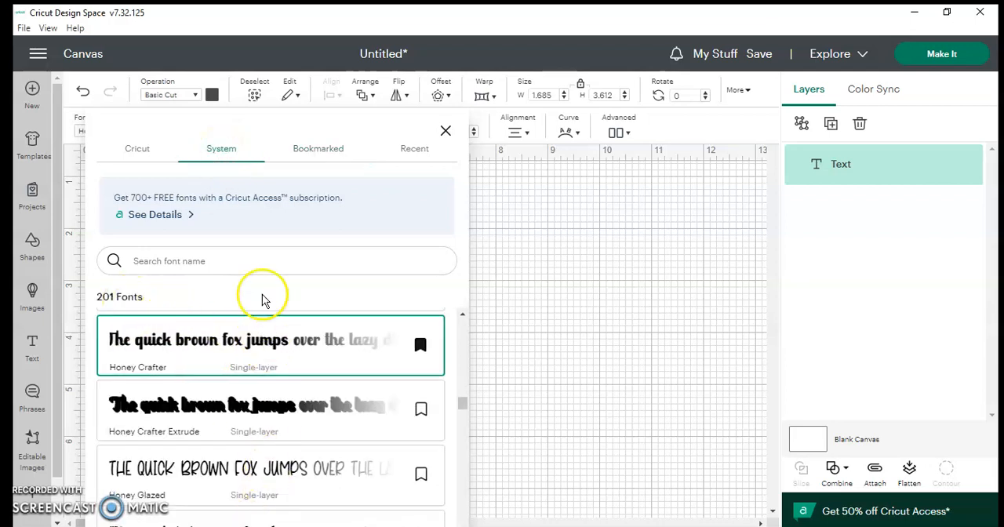
pyautogui.click(312, 158)
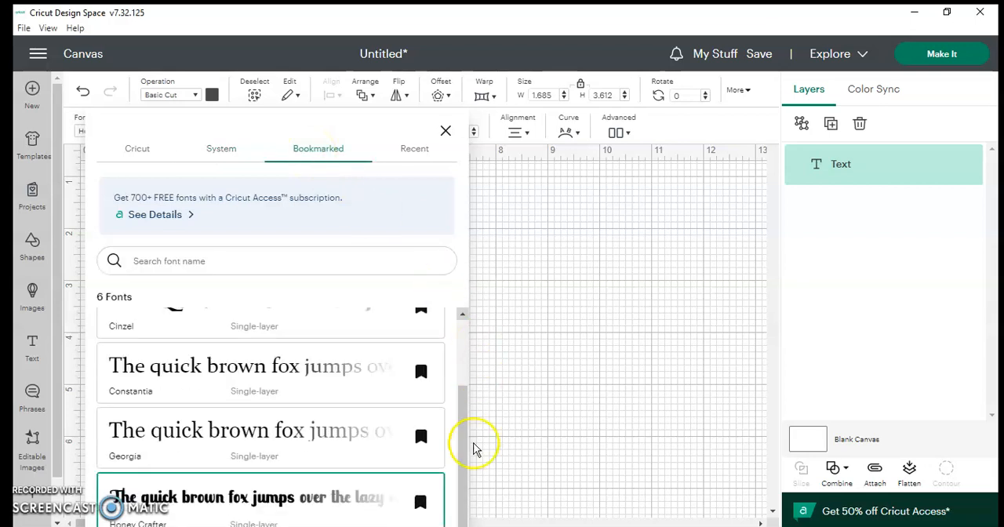
pyautogui.click(530, 339)
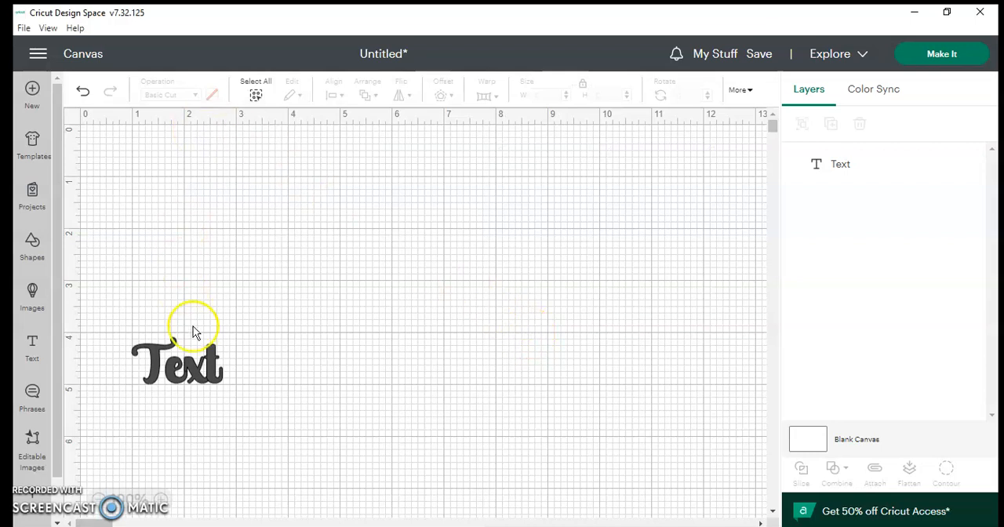
# Replace the placeholder with a single 'T' and enlarge it to about 6.85 in wide
pyautogui.click(208, 380)
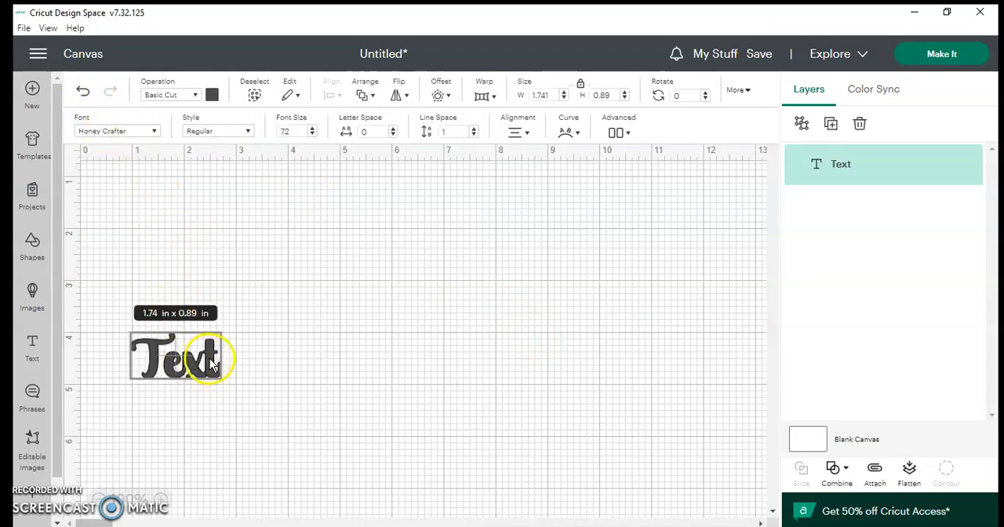
pyautogui.moveTo(221, 361); pyautogui.dragTo(214, 355)
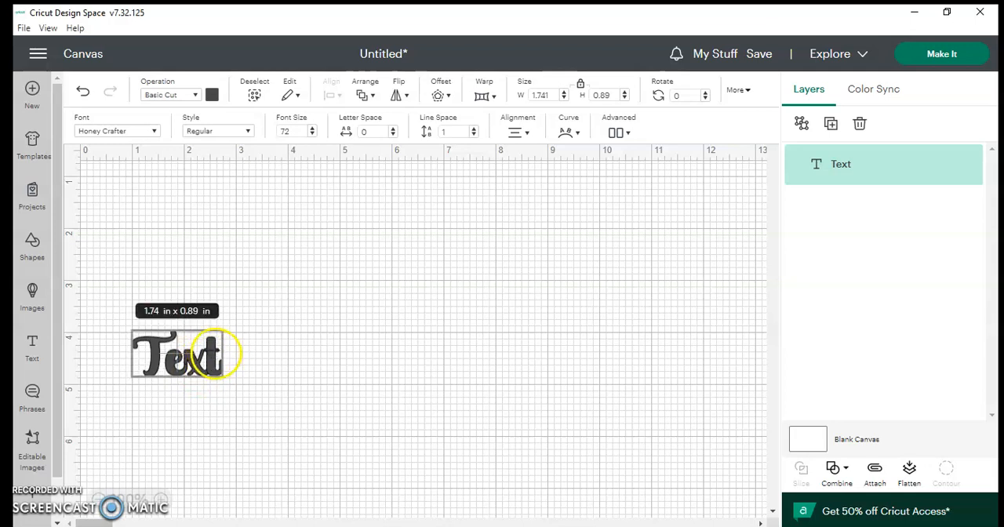
pyautogui.doubleClick(215, 357)
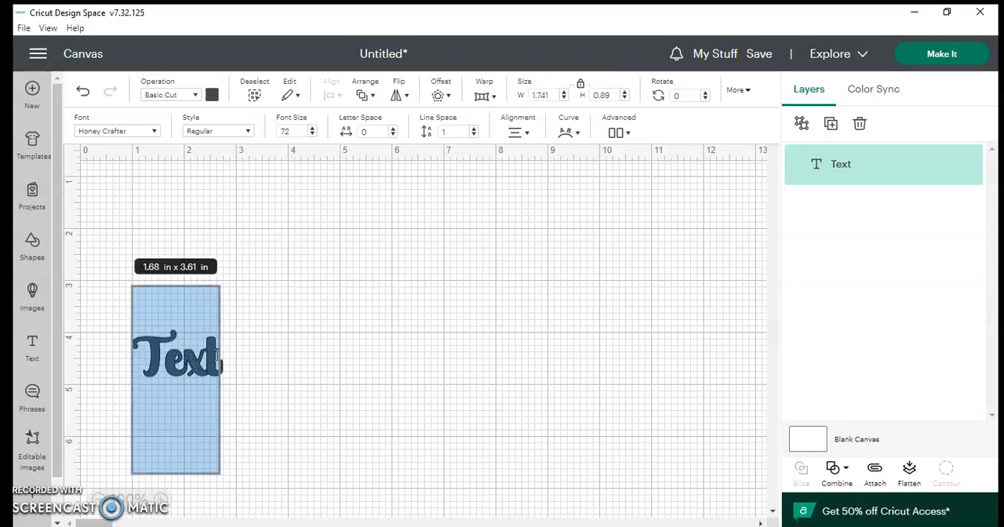
pyautogui.write('T')
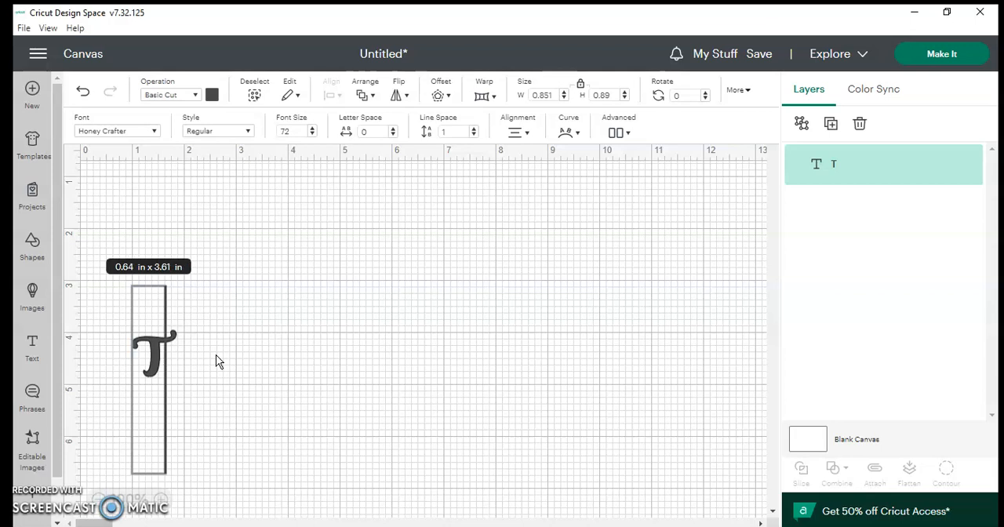
pyautogui.moveTo(291, 359); pyautogui.dragTo(148, 363)
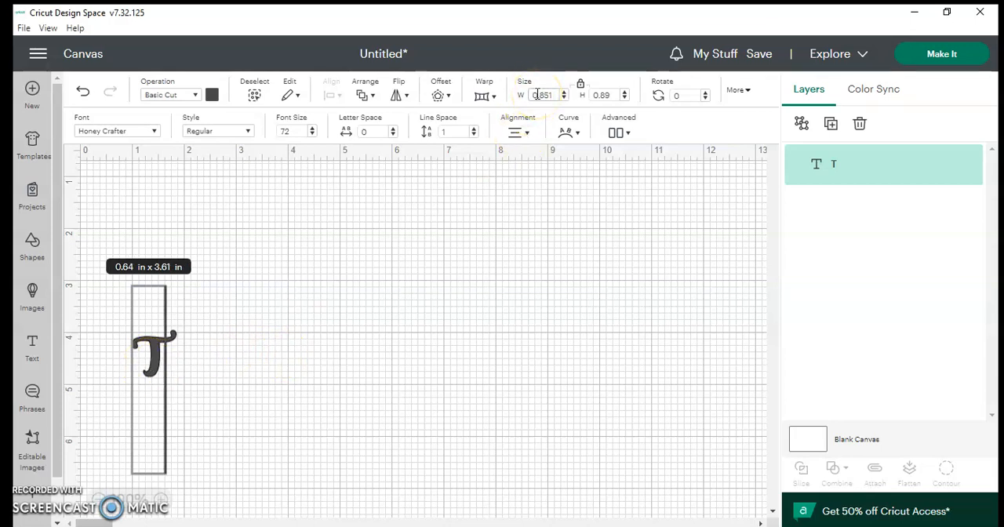
pyautogui.click(605, 94)
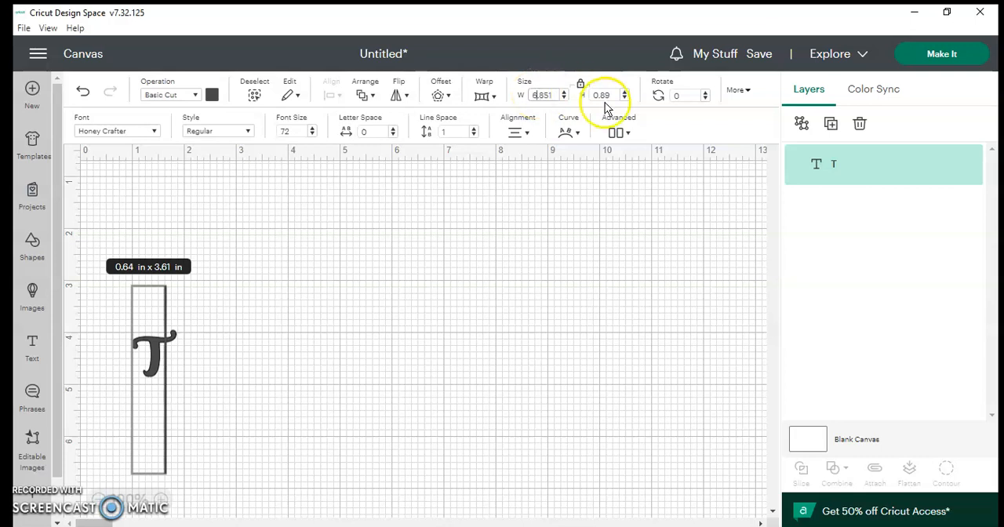
pyautogui.click(409, 380)
# Move the T up near the top of the canvas and resize it to about 6.4 × 6.7 in
pyautogui.moveTo(409, 380); pyautogui.dragTo(404, 245)
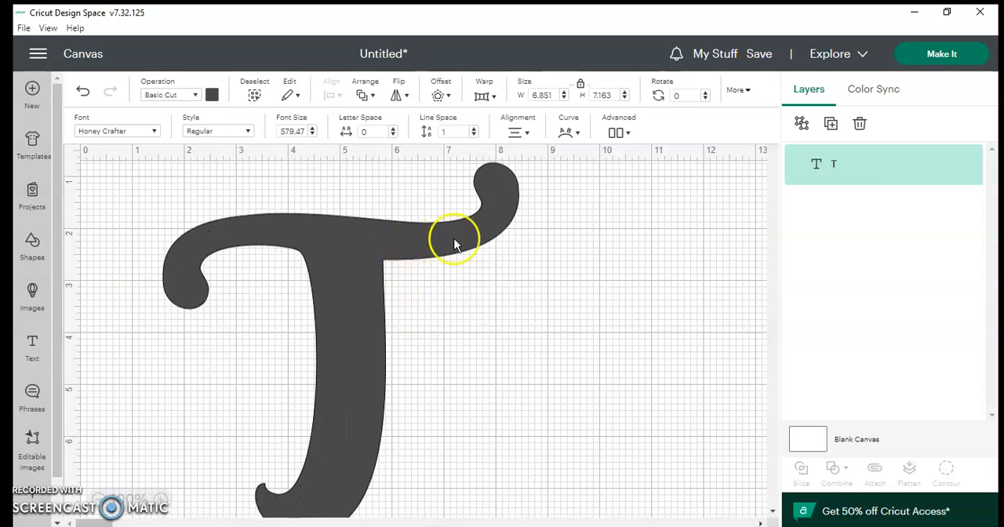
pyautogui.moveTo(501, 207); pyautogui.dragTo(489, 226)
pyautogui.moveTo(514, 184); pyautogui.dragTo(492, 208)
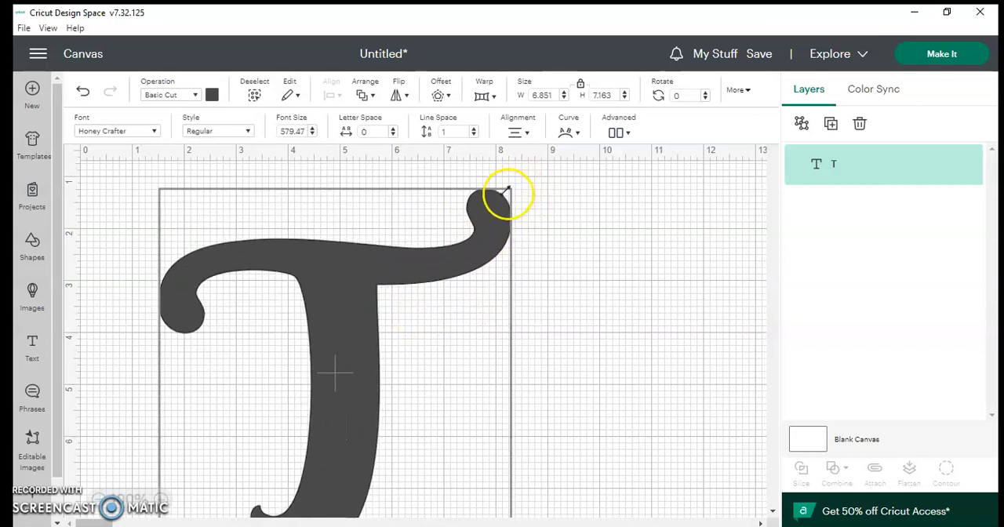
pyautogui.moveTo(342, 301); pyautogui.dragTo(370, 258)
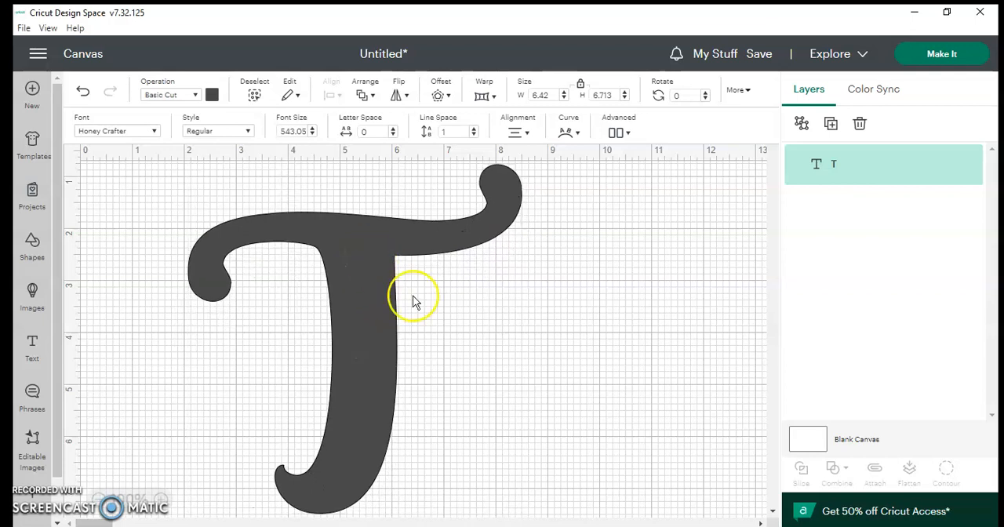
pyautogui.moveTo(383, 286); pyautogui.dragTo(384, 289)
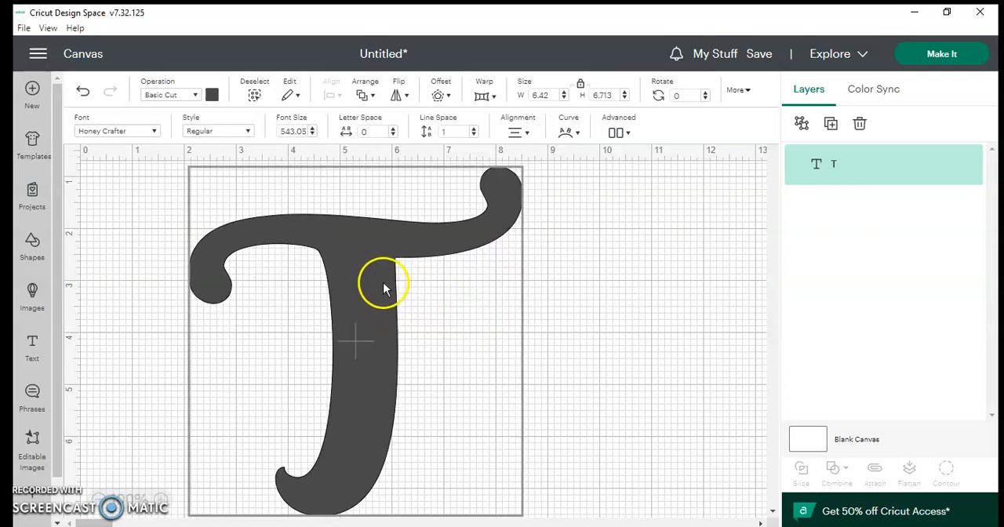
# Add a second text reading 'Taralee' and move it across the big T's stem
pyautogui.click(123, 201)
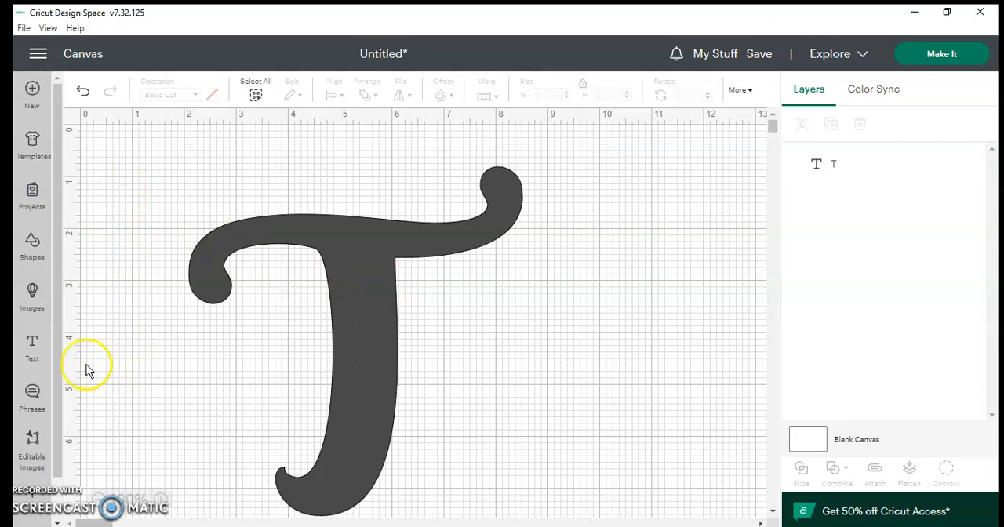
pyautogui.click(34, 346)
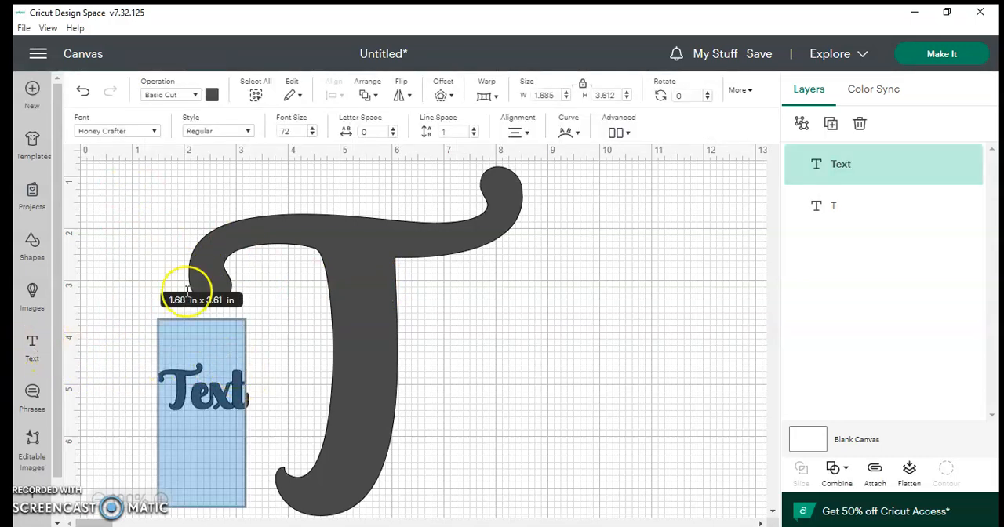
pyautogui.click(239, 392)
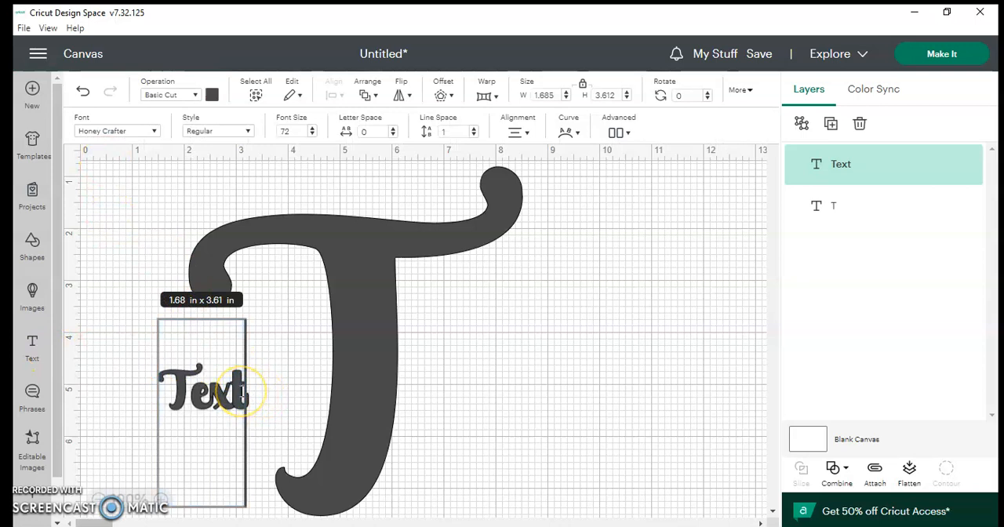
pyautogui.press('BackSpace')
pyautogui.press('BackSpace')
pyautogui.press('BackSpace')
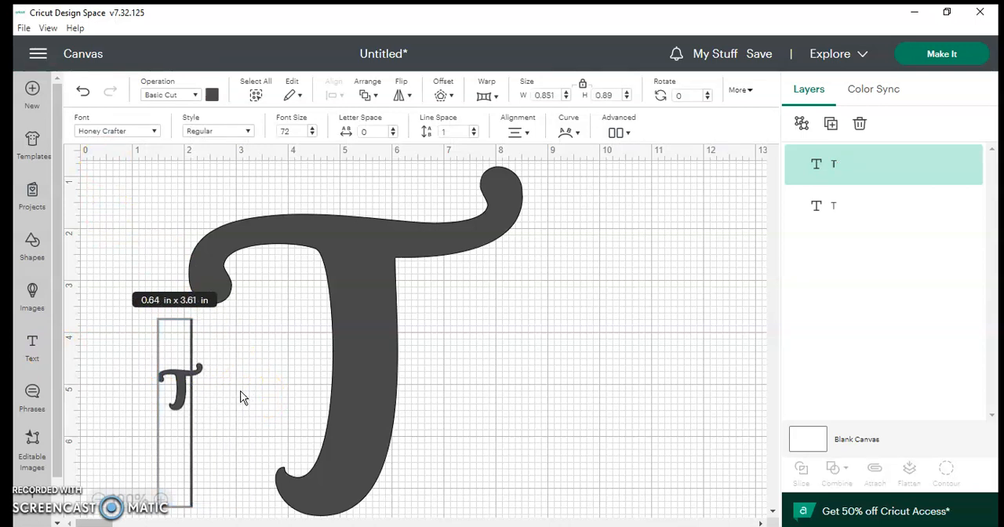
pyautogui.write('aralee')
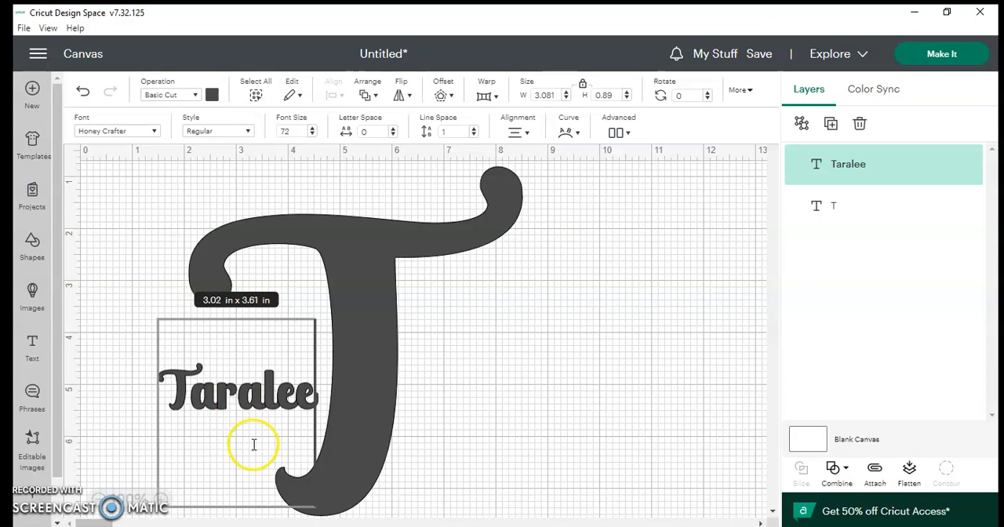
pyautogui.click(361, 400)
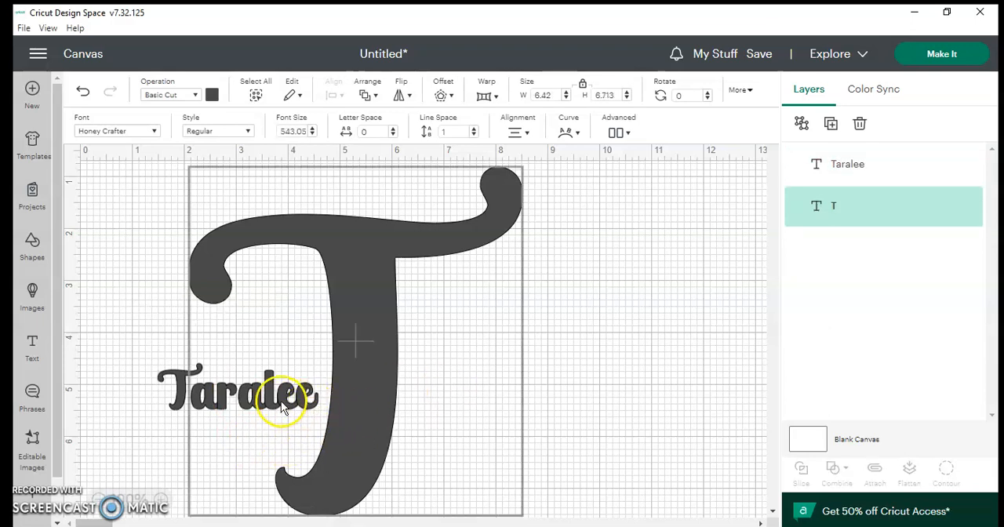
pyautogui.moveTo(168, 378)
pyautogui.mouseDown()
pyautogui.moveTo(278, 369)
pyautogui.moveTo(289, 351)
pyautogui.mouseUp()
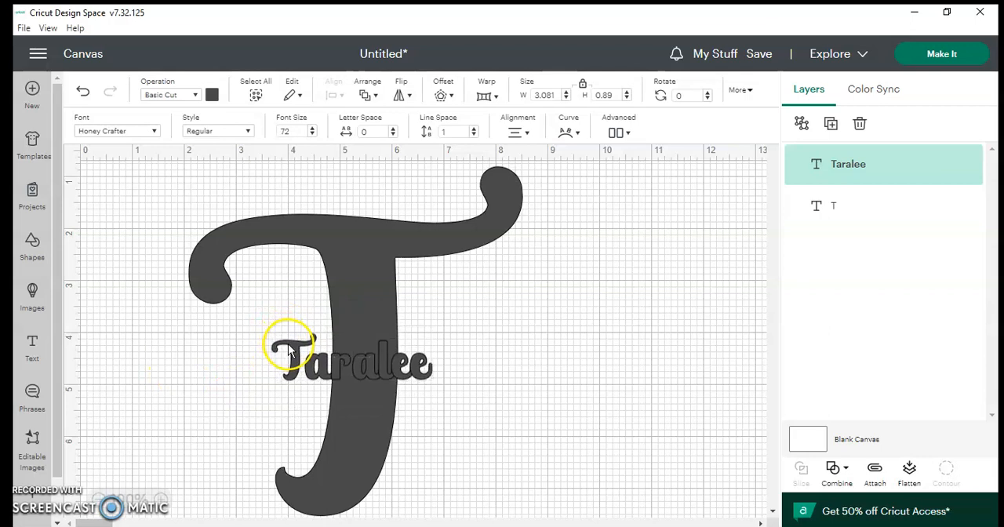
# Rotate Taralee to about 269° and enlarge it to roughly 4.85 × 1.4 in along the stem
pyautogui.click(289, 351)
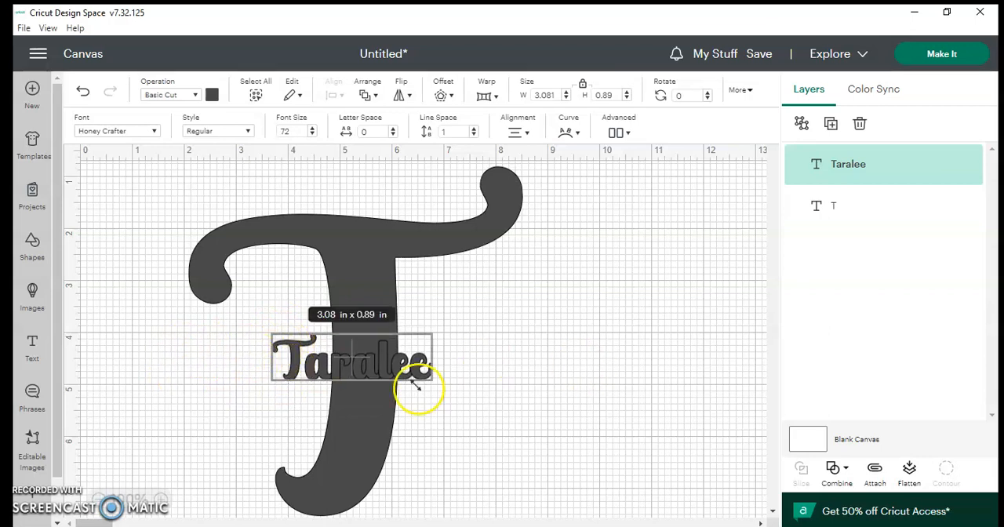
pyautogui.moveTo(448, 390); pyautogui.dragTo(385, 292)
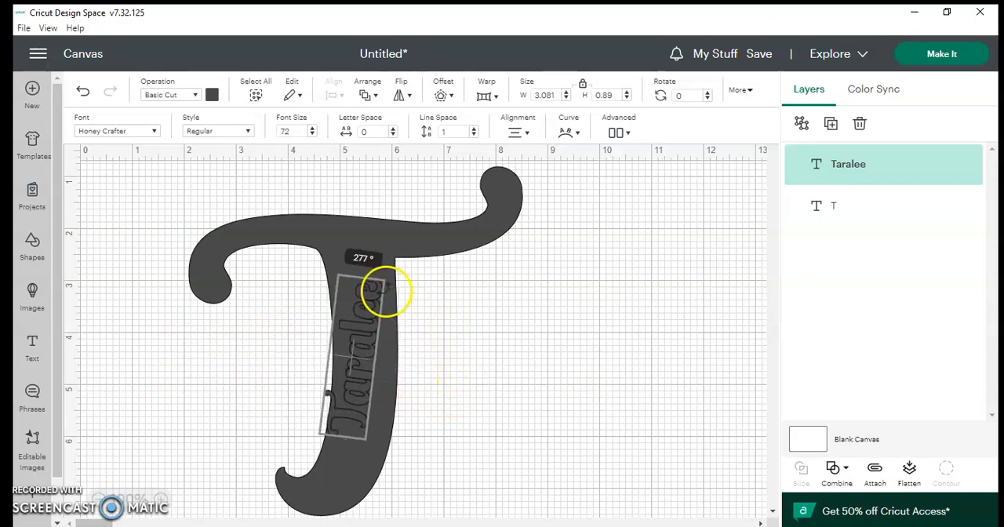
pyautogui.moveTo(384, 292); pyautogui.dragTo(375, 290)
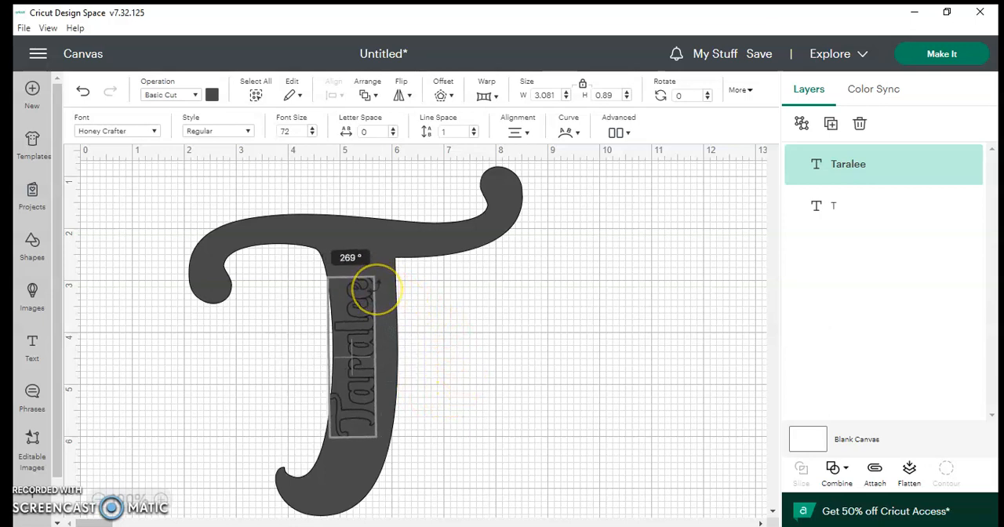
pyautogui.click(366, 347)
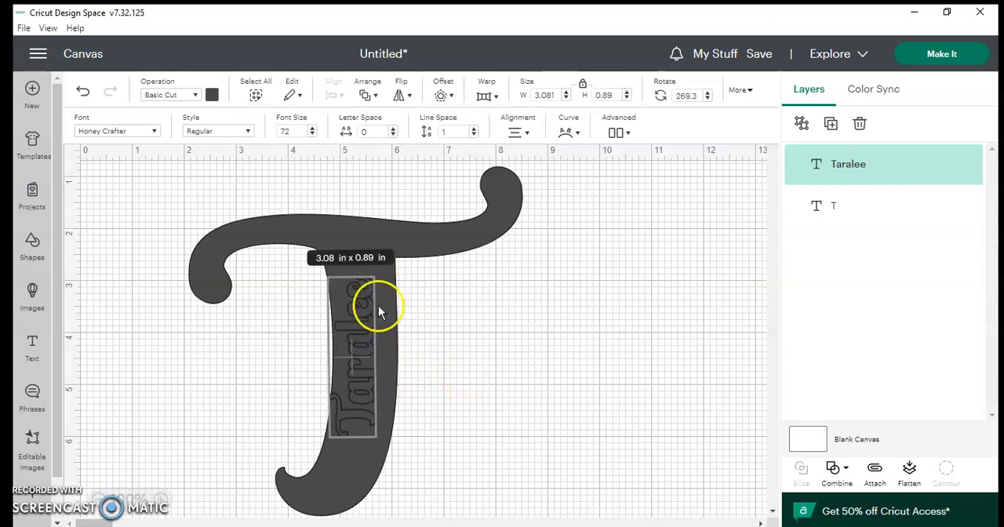
pyautogui.moveTo(375, 279)
pyautogui.mouseDown()
pyautogui.moveTo(398, 233)
pyautogui.moveTo(380, 314)
pyautogui.moveTo(353, 345)
pyautogui.mouseUp()
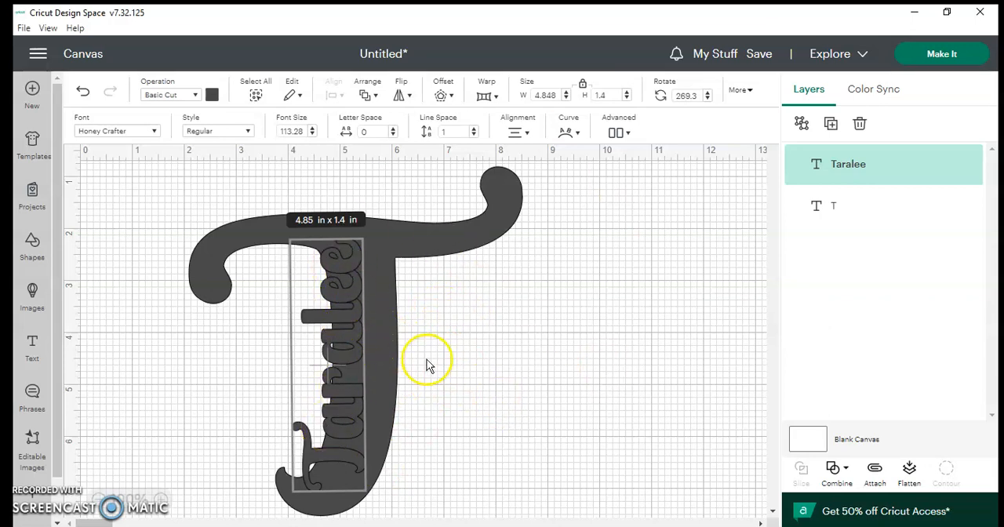
# Curve the Taralee text by about -32 so it bends along the T's stem
pyautogui.click(570, 133)
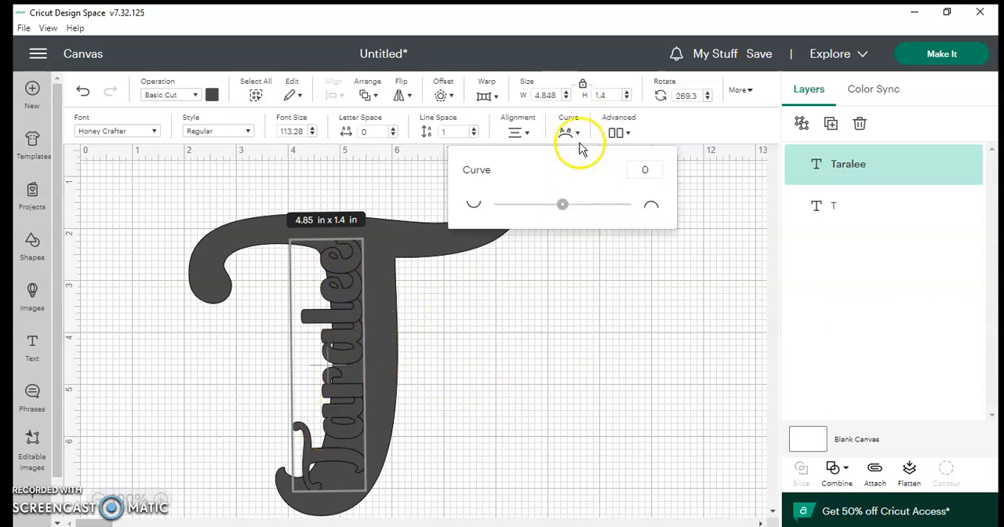
pyautogui.moveTo(562, 206); pyautogui.dragTo(544, 205)
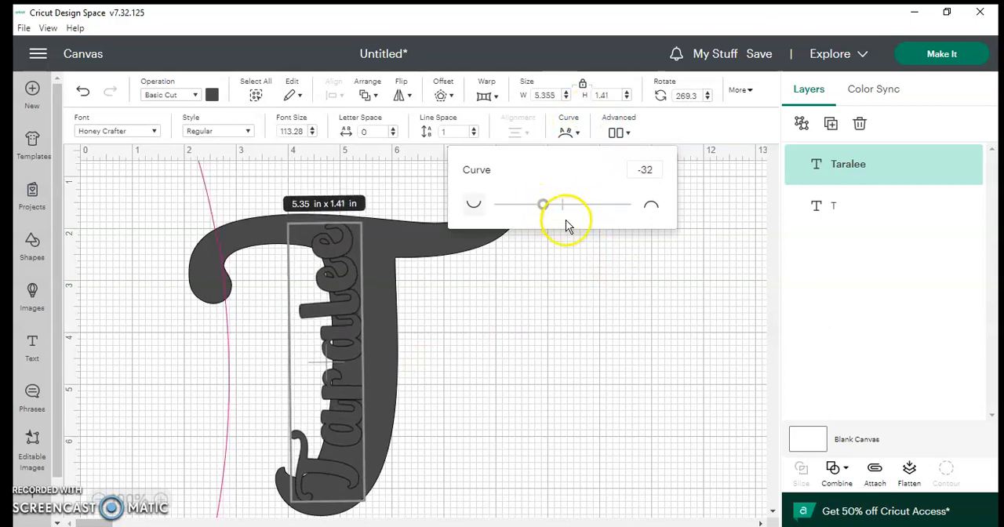
pyautogui.click(568, 299)
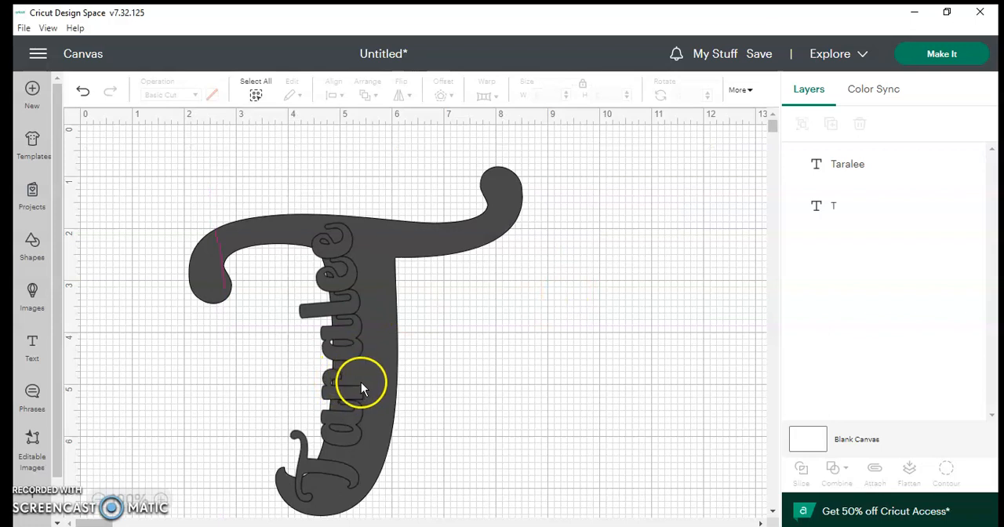
pyautogui.hotkey('ctrl', 'a')
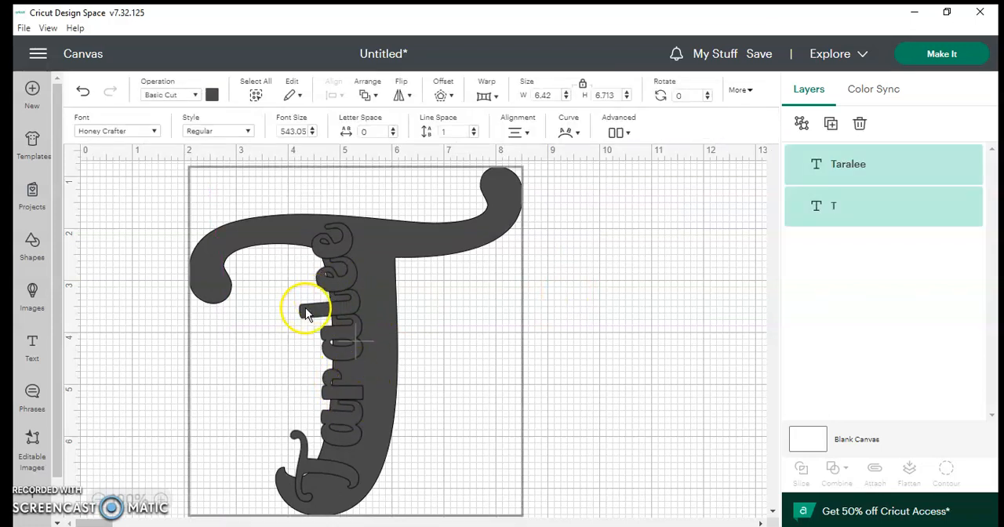
# Reduce Taralee's letter spacing to -0.5 and nudge it within the T's stem
pyautogui.click(856, 172)
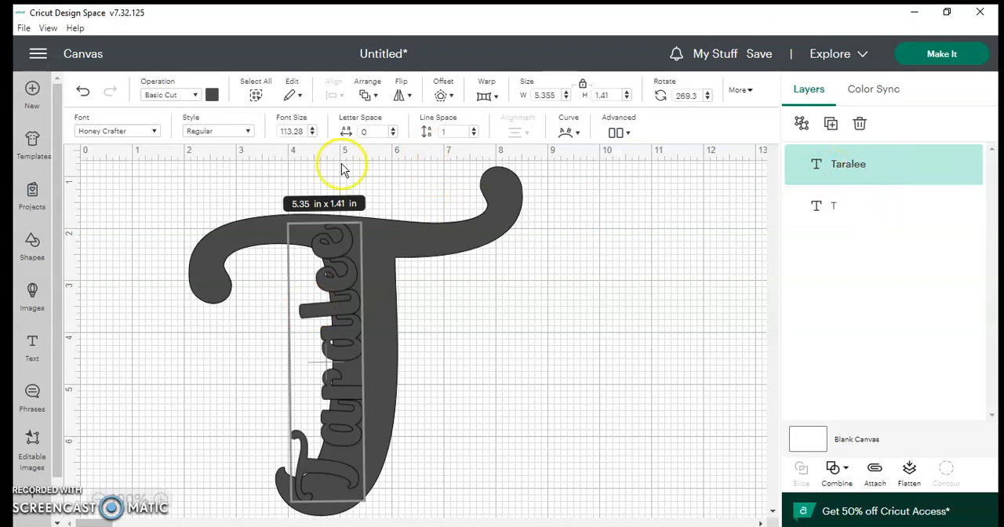
pyautogui.click(394, 136)
pyautogui.click(394, 136)
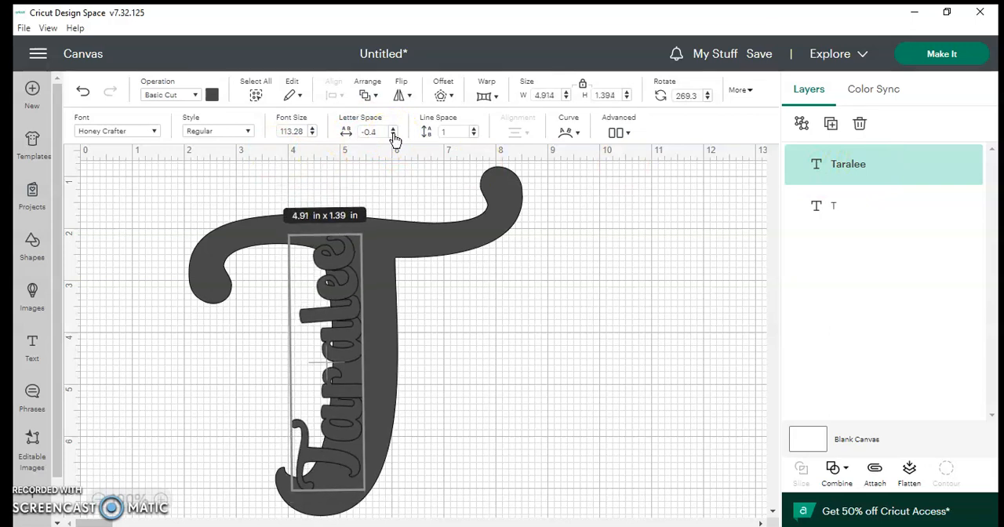
pyautogui.click(393, 136)
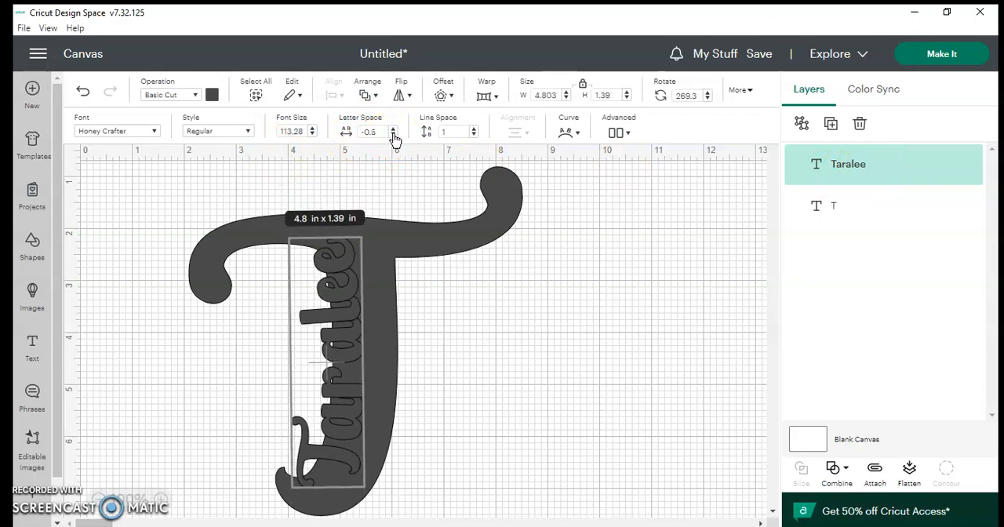
pyautogui.moveTo(321, 316); pyautogui.dragTo(321, 316)
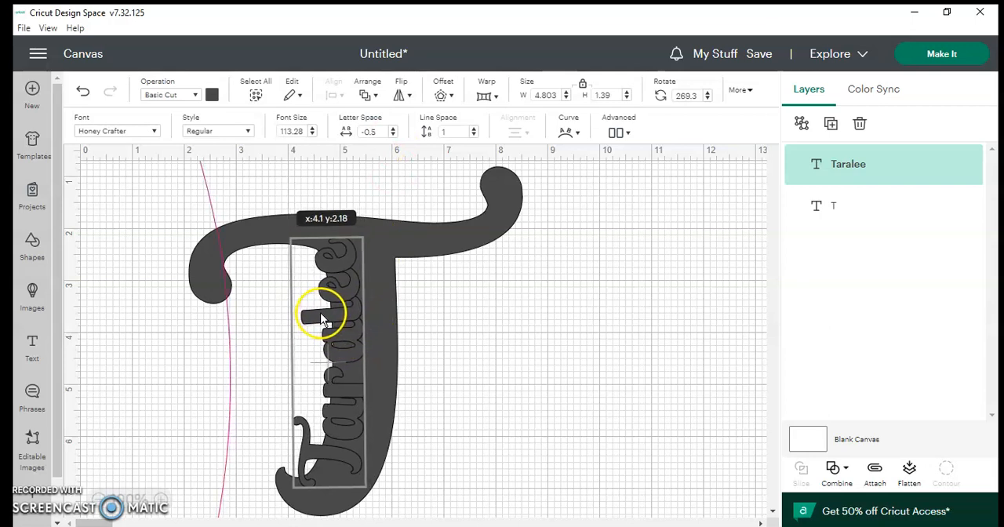
pyautogui.click(337, 311)
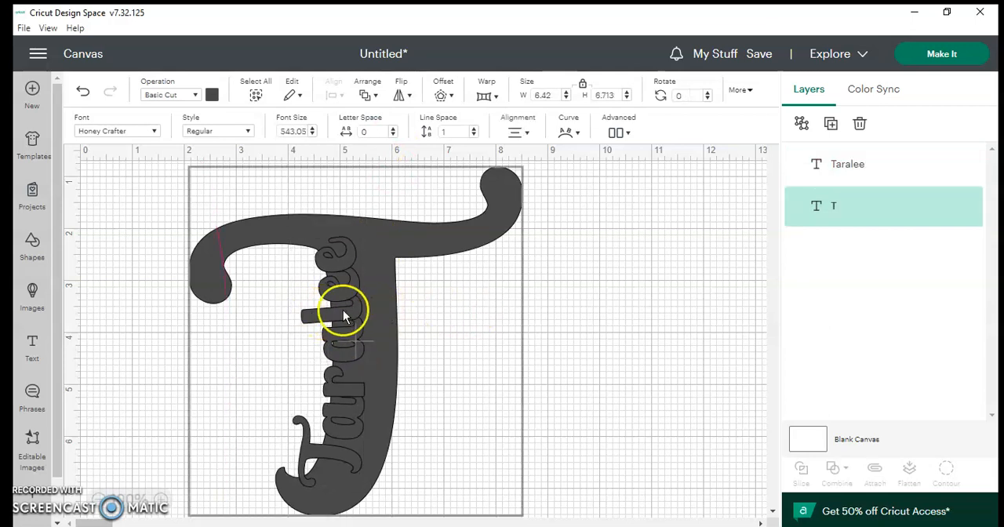
pyautogui.click(342, 312)
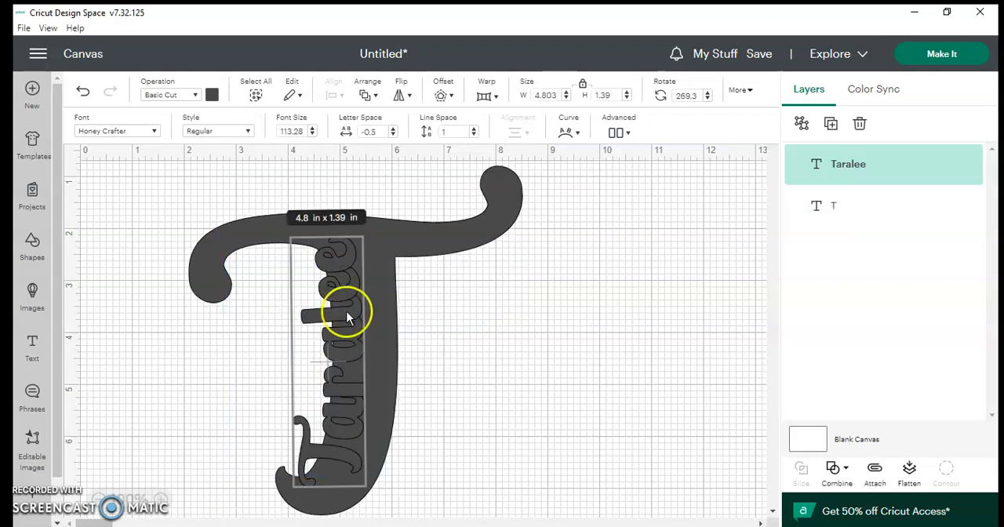
pyautogui.click(342, 311)
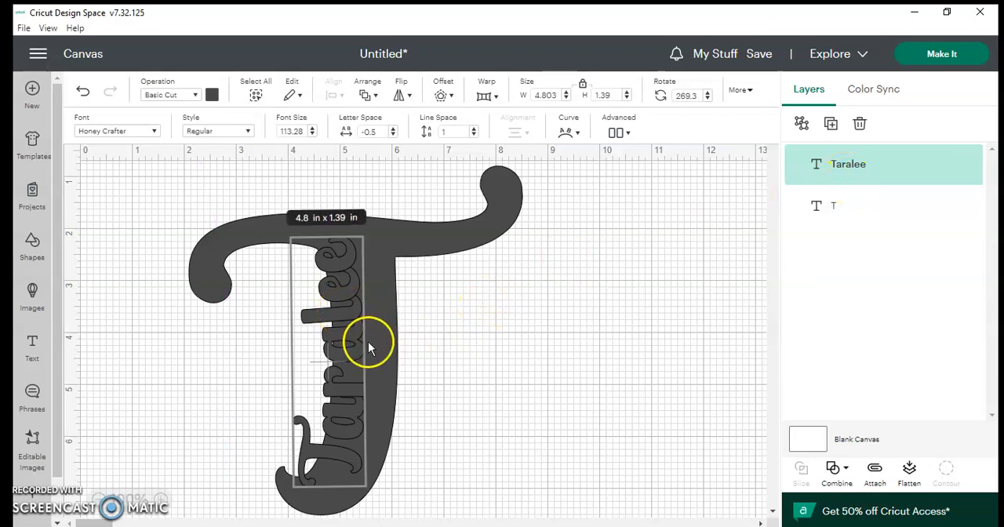
# Apply a 0.09 in rounded, welded offset outline around the Taralee text
pyautogui.click(441, 96)
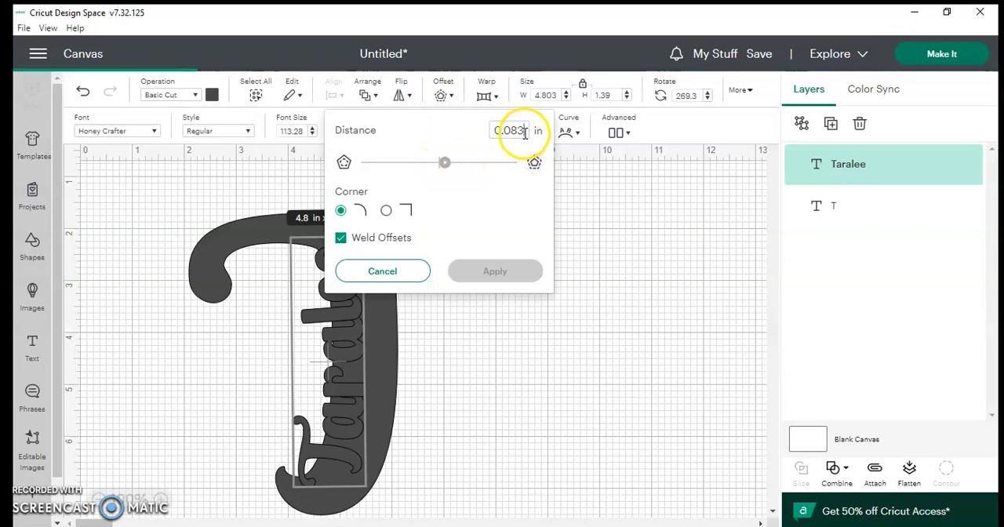
pyautogui.press('BackSpace')
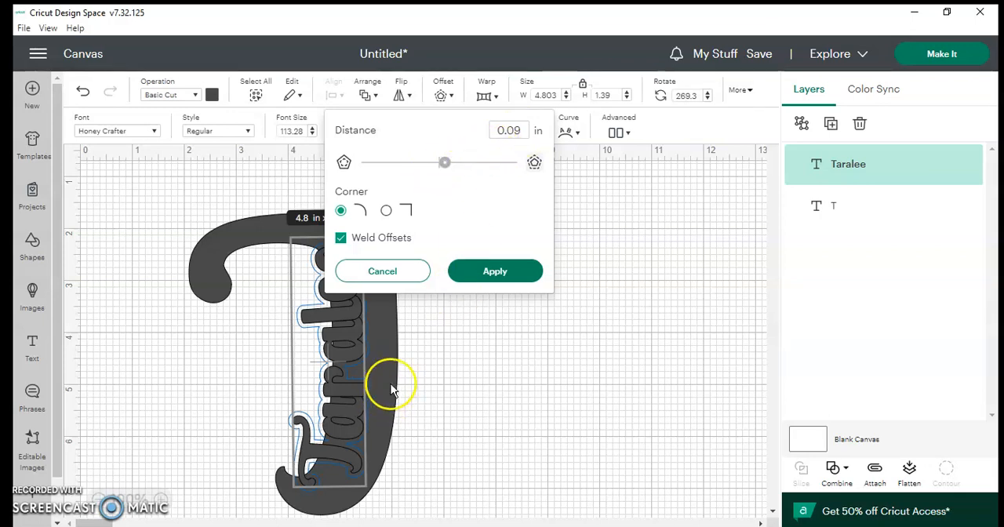
pyautogui.click(507, 273)
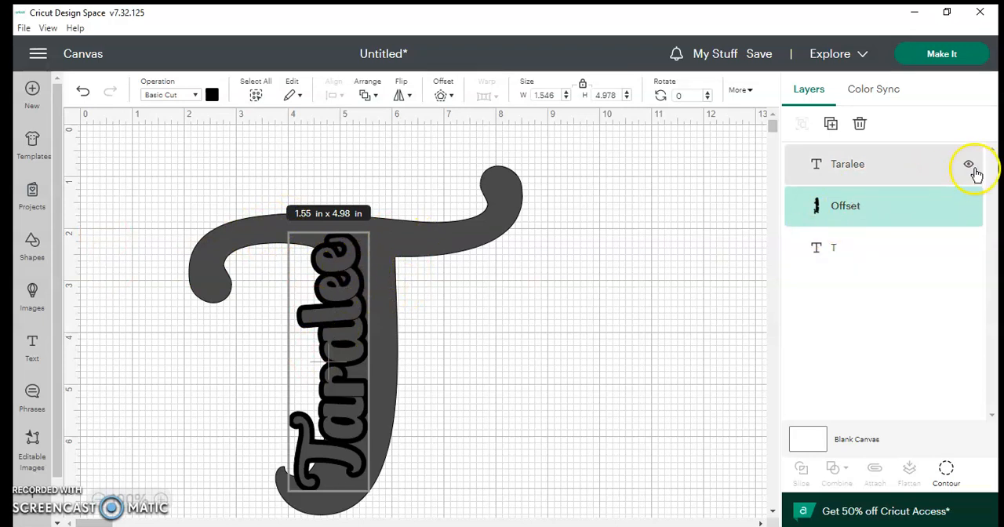
# Hide the Taralee text and select the T together with the offset outline for slicing
pyautogui.click(968, 166)
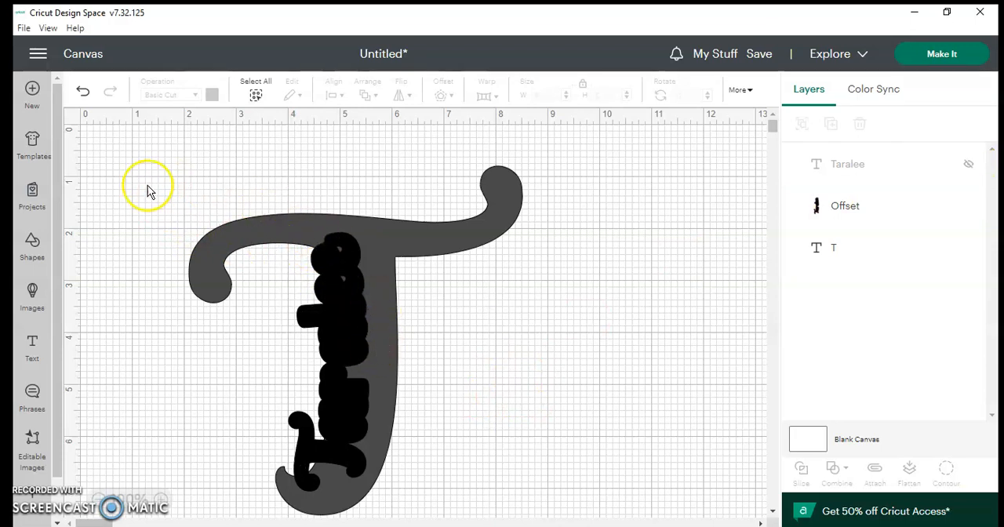
pyautogui.moveTo(148, 182)
pyautogui.mouseDown()
pyautogui.moveTo(287, 183)
pyautogui.moveTo(410, 449)
pyautogui.moveTo(494, 472)
pyautogui.mouseUp()
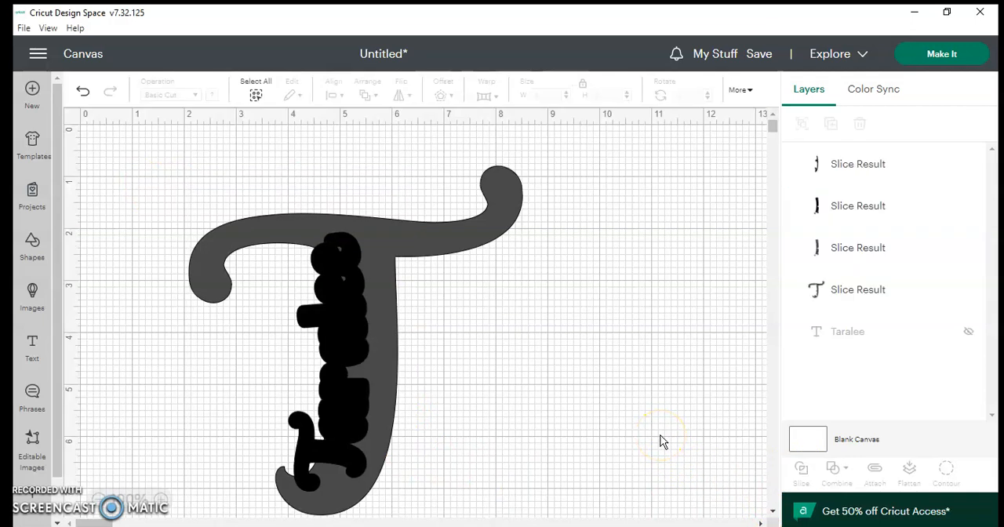
# Pull the three leftover black slice pieces off the T and delete them
pyautogui.moveTo(358, 354); pyautogui.dragTo(552, 373)
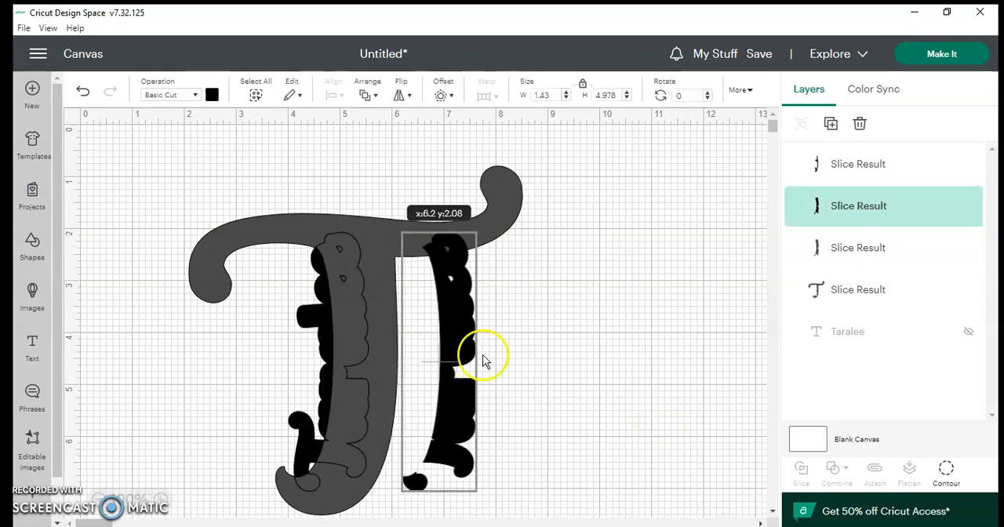
pyautogui.moveTo(349, 336); pyautogui.dragTo(549, 342)
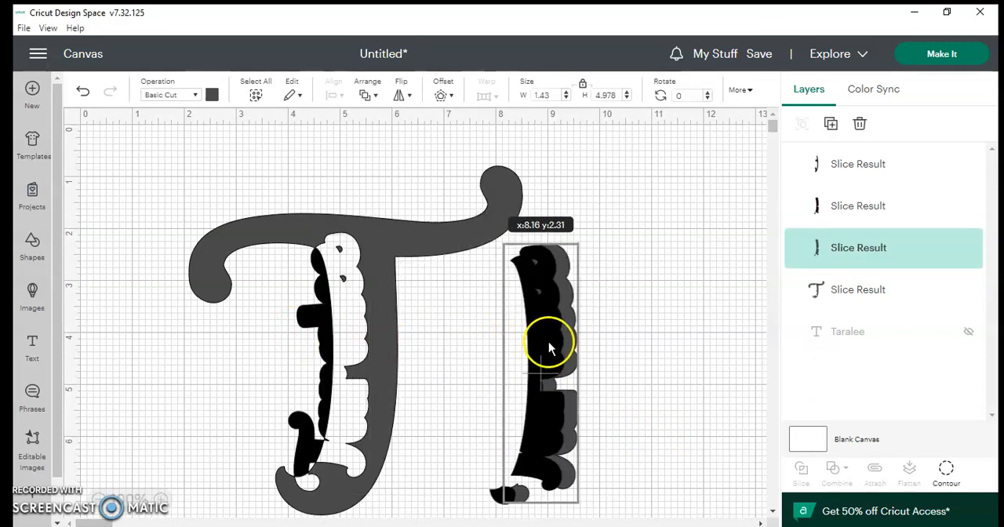
pyautogui.moveTo(339, 332); pyautogui.dragTo(571, 339)
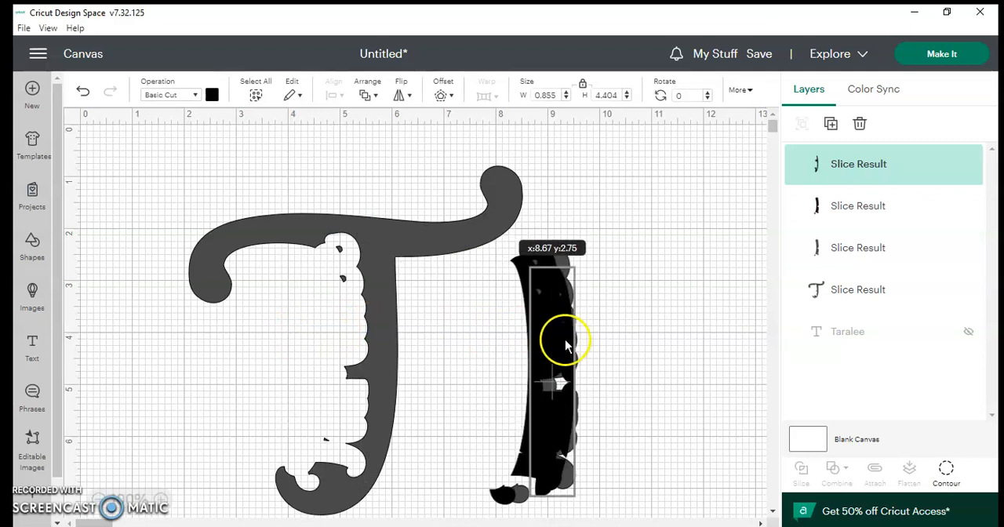
pyautogui.moveTo(588, 203); pyautogui.dragTo(553, 357)
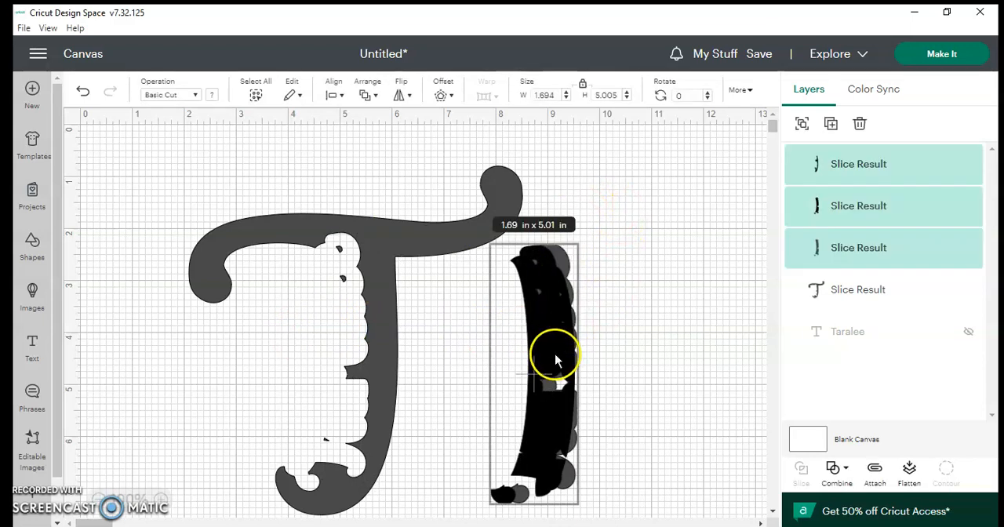
pyautogui.click(859, 124)
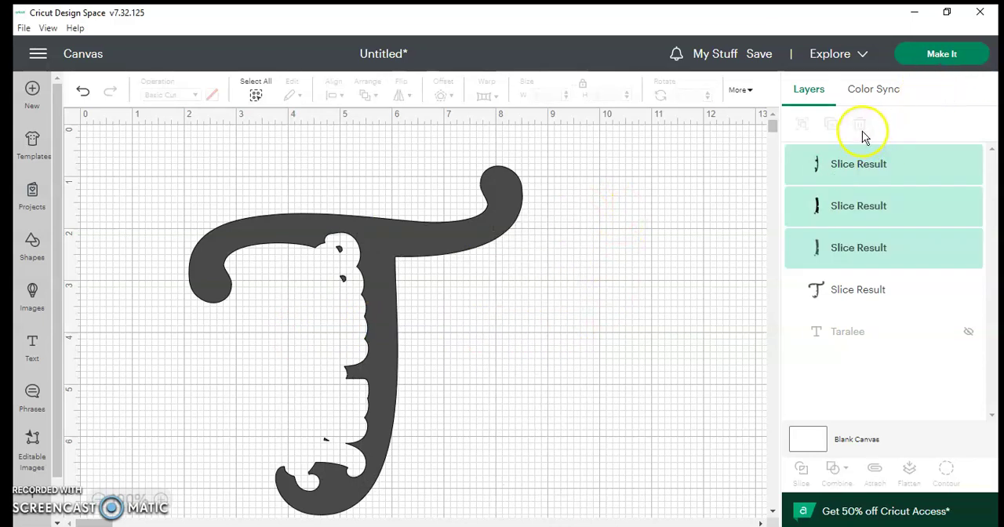
# Show the Taralee text again and select the whole design
pyautogui.click(970, 208)
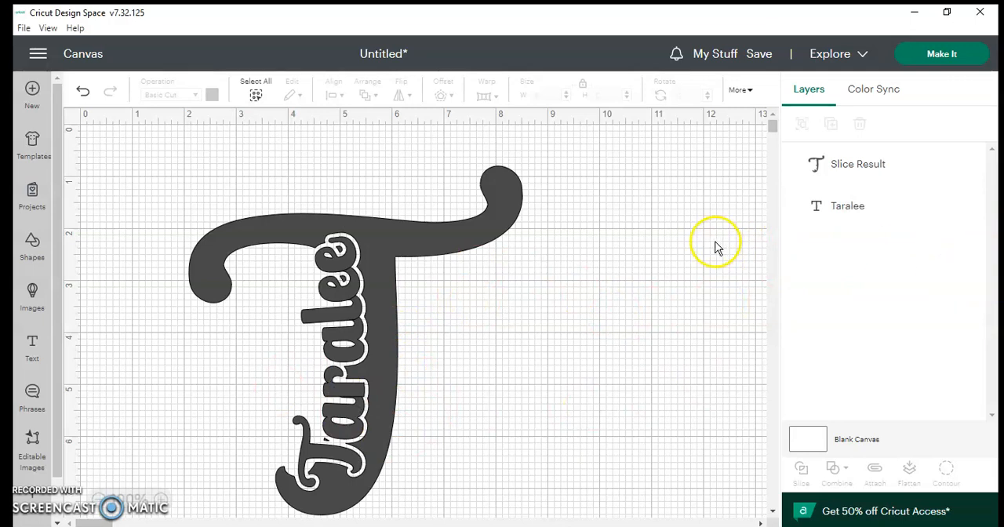
pyautogui.moveTo(138, 160)
pyautogui.mouseDown()
pyautogui.moveTo(259, 161)
pyautogui.moveTo(516, 492)
pyautogui.mouseUp()
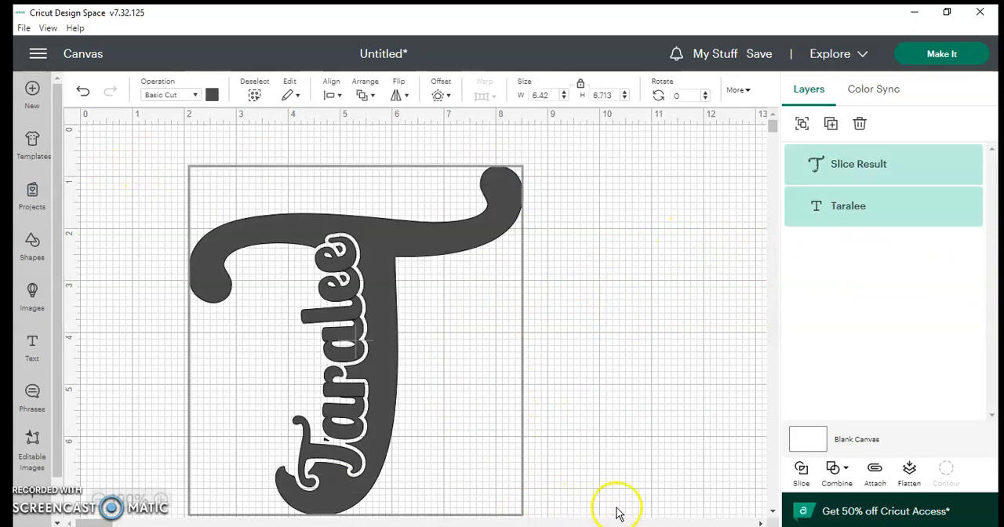
# Flatten the T and Taralee into one Print Then Cut layer about 6.42 × 6.71 in
pyautogui.click(910, 473)
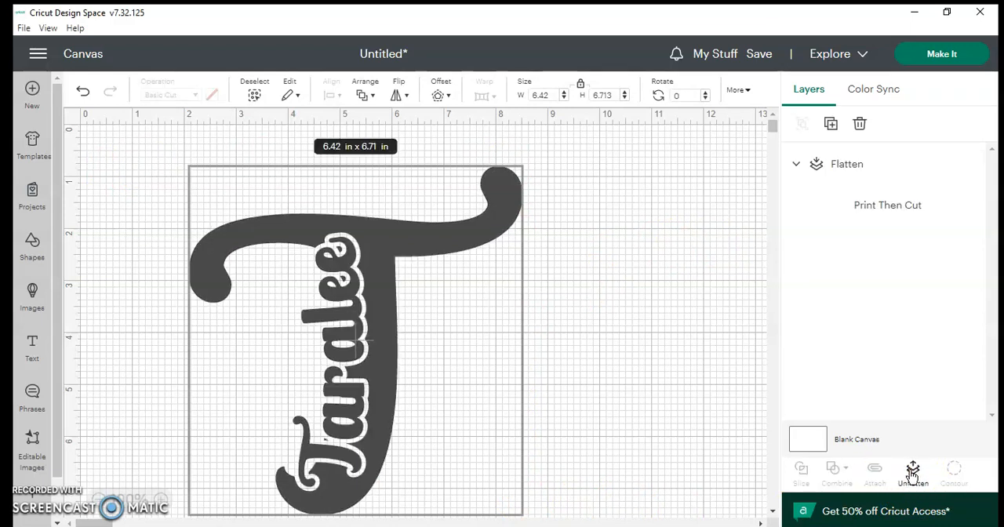
pyautogui.click(643, 196)
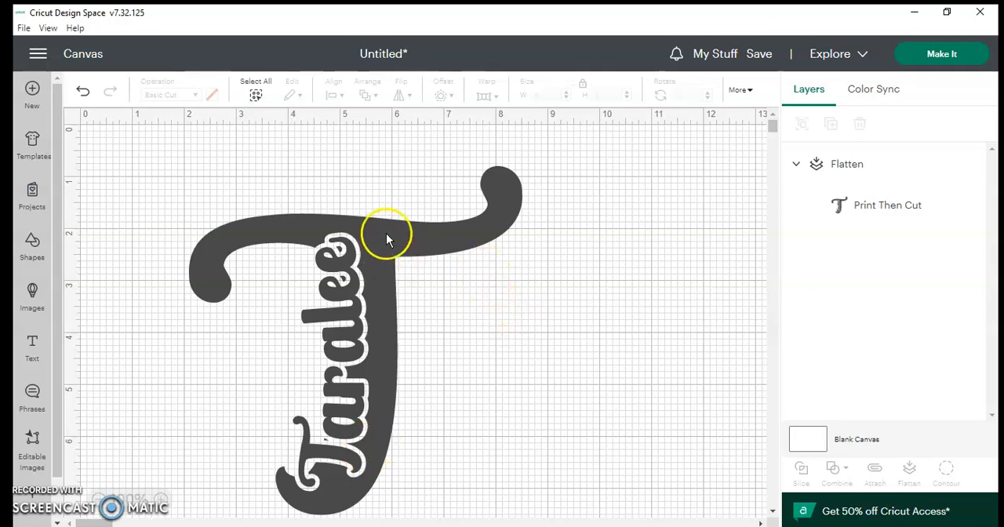
# Nudge the flattened T with Taralee slightly higher on the canvas and deselect it
pyautogui.moveTo(387, 239); pyautogui.dragTo(383, 198)
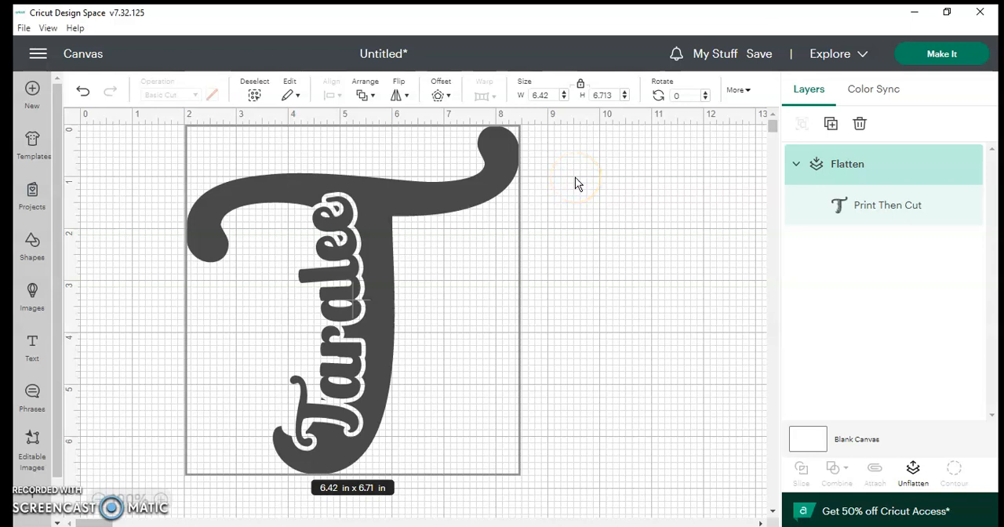
pyautogui.click(139, 177)
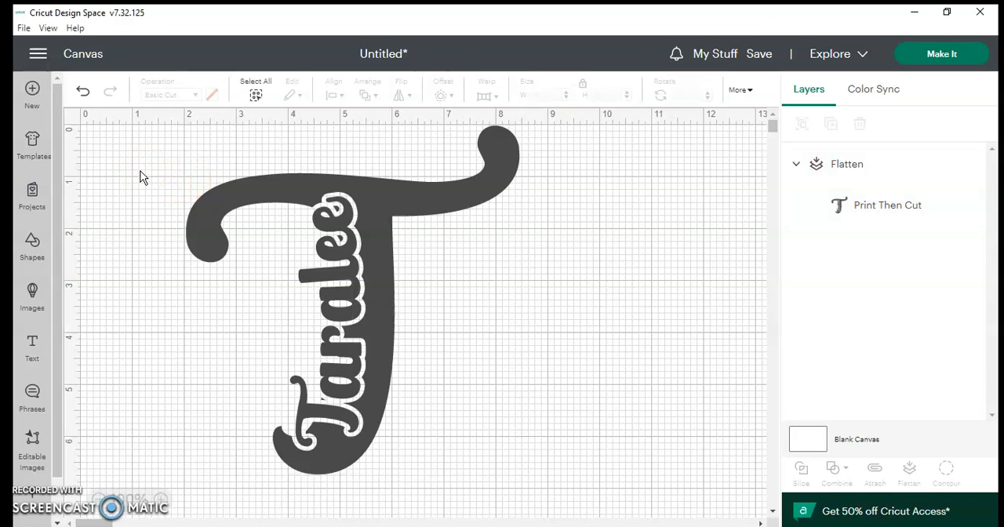